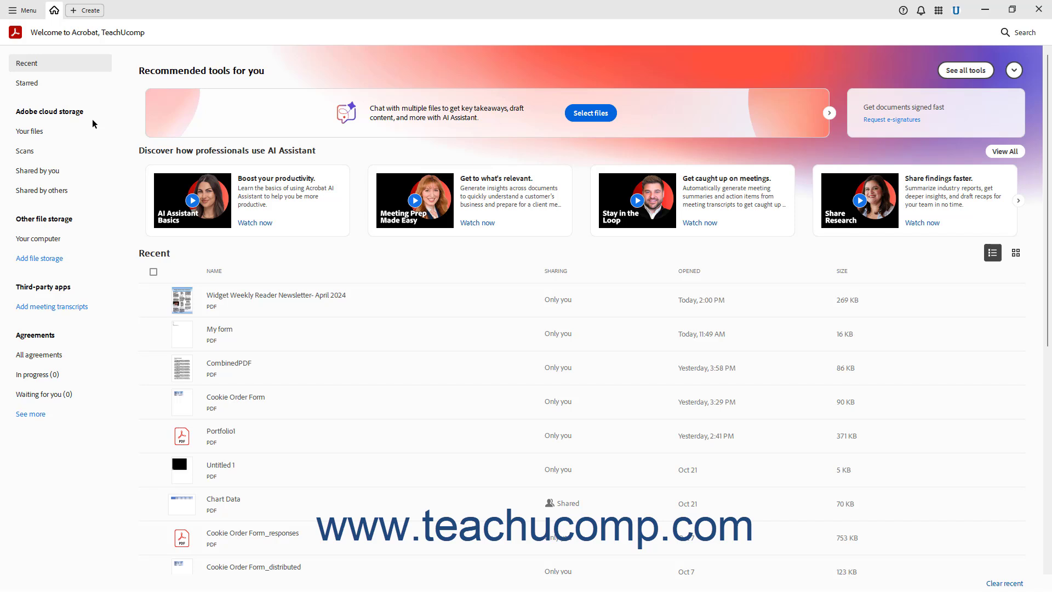
Browse the Adobe cloud storage files, then open the Widget Weekly Reader Newsletter and return Home.
click(39, 134)
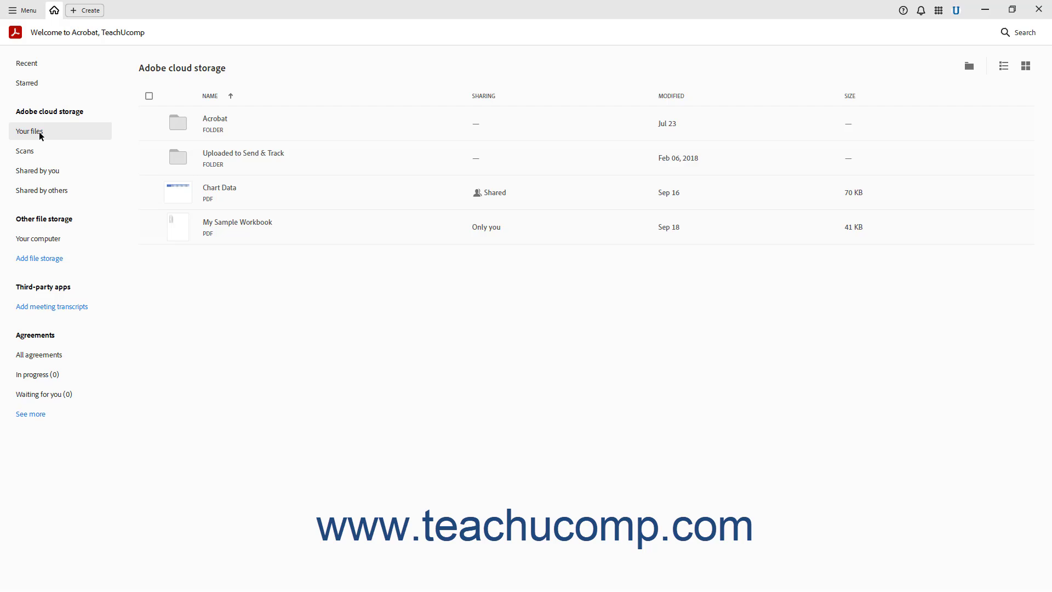
click(35, 70)
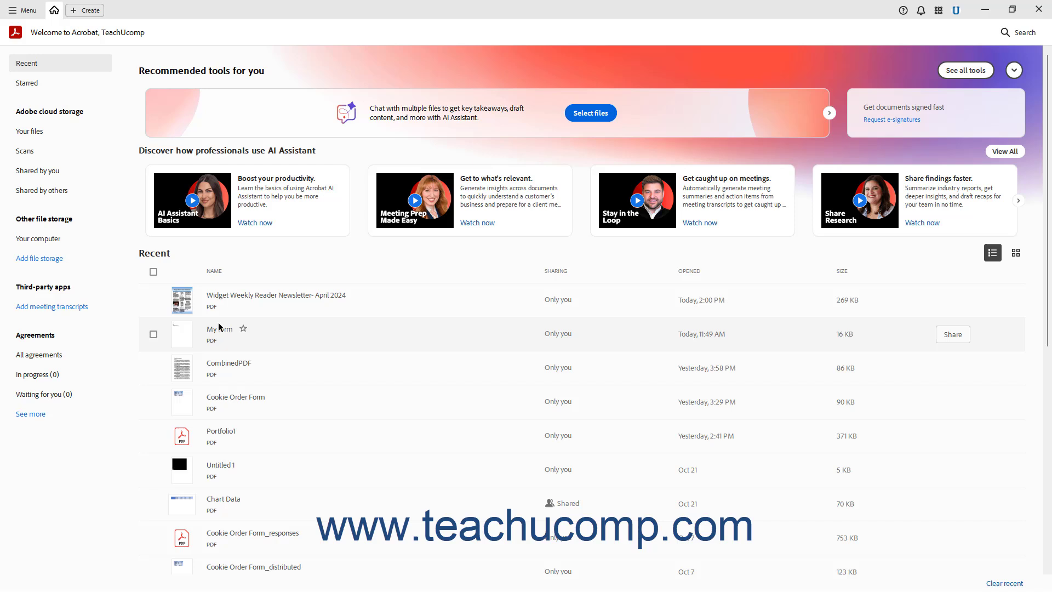
click(44, 67)
scroll(303, 406, down, 2)
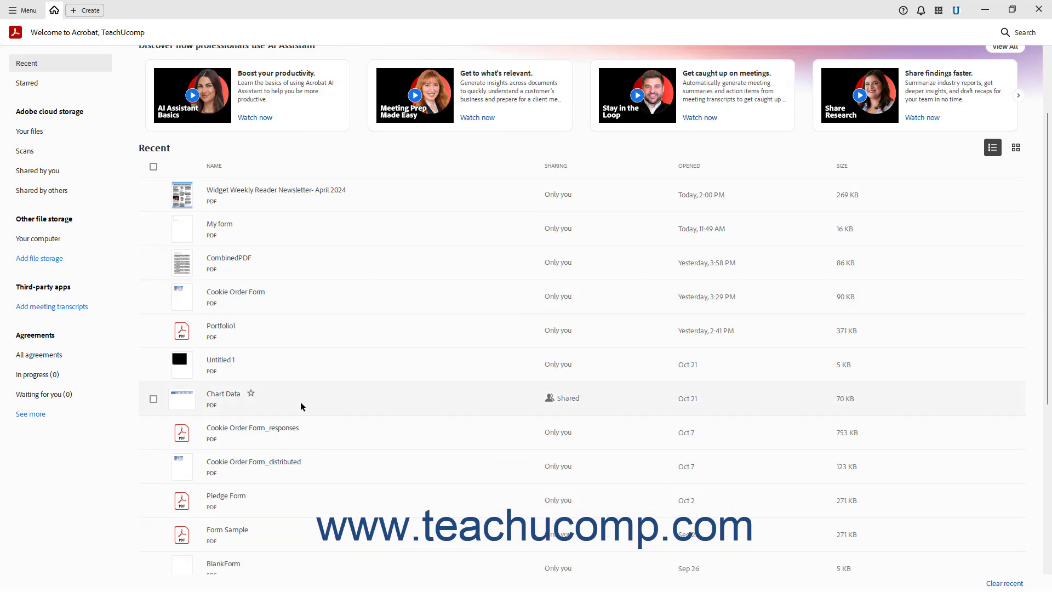
scroll(303, 407, up, 2)
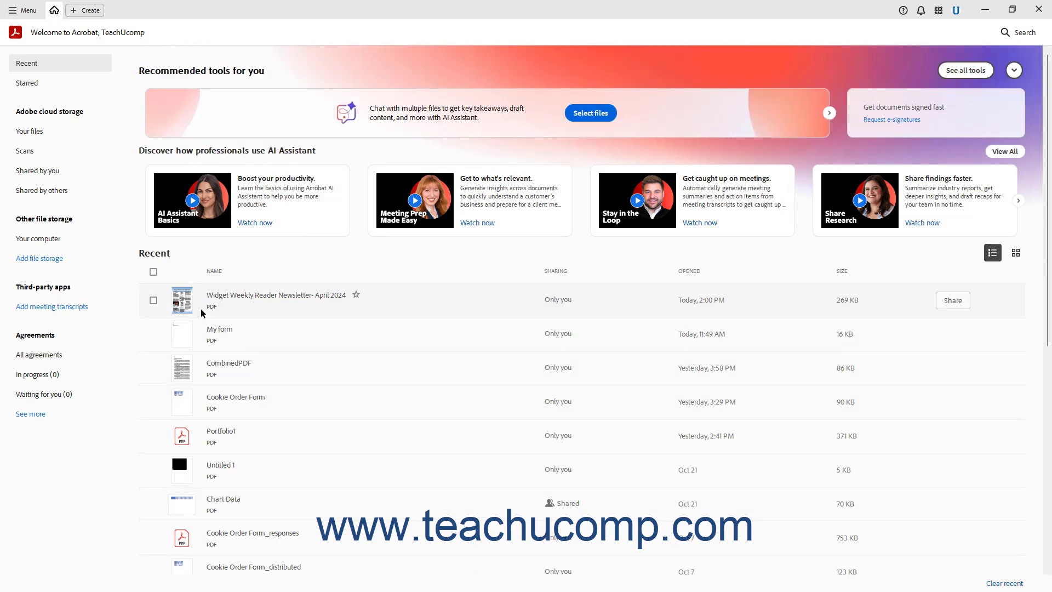
click(182, 304)
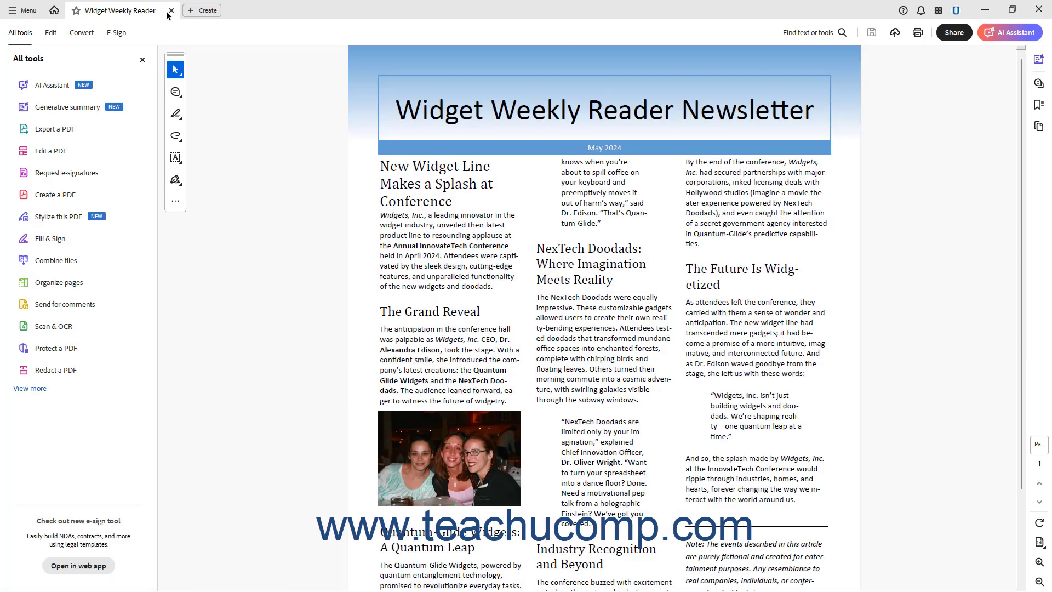
click(55, 10)
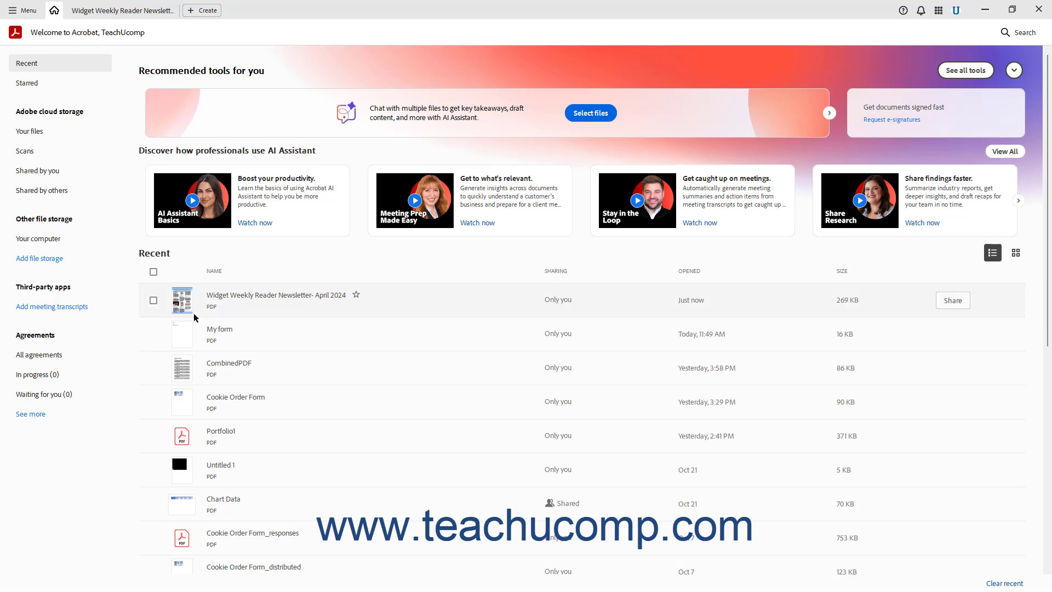
mouse_move(168, 374)
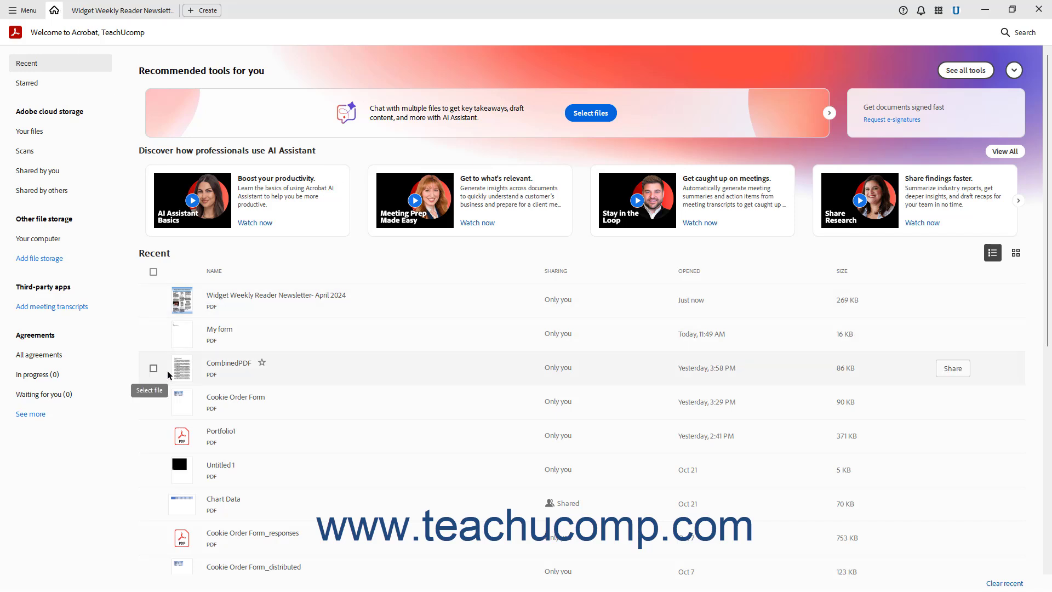
Select CombinedPDF in the Recent list to show its details and actions panel.
click(168, 375)
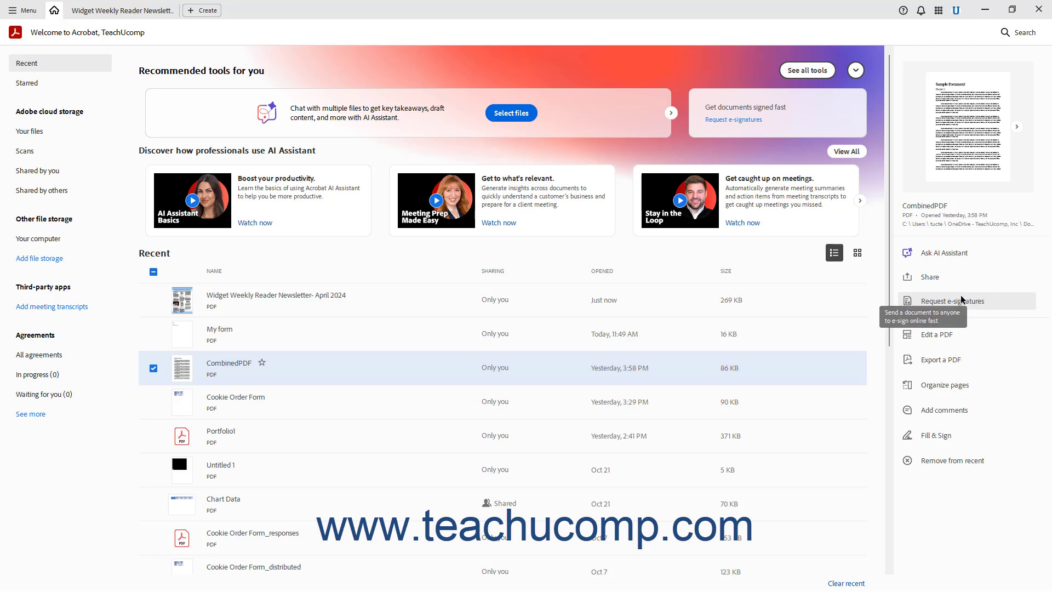
Choose Edit a PDF for CombinedPDF to open its eight-page Sample Document.
click(937, 335)
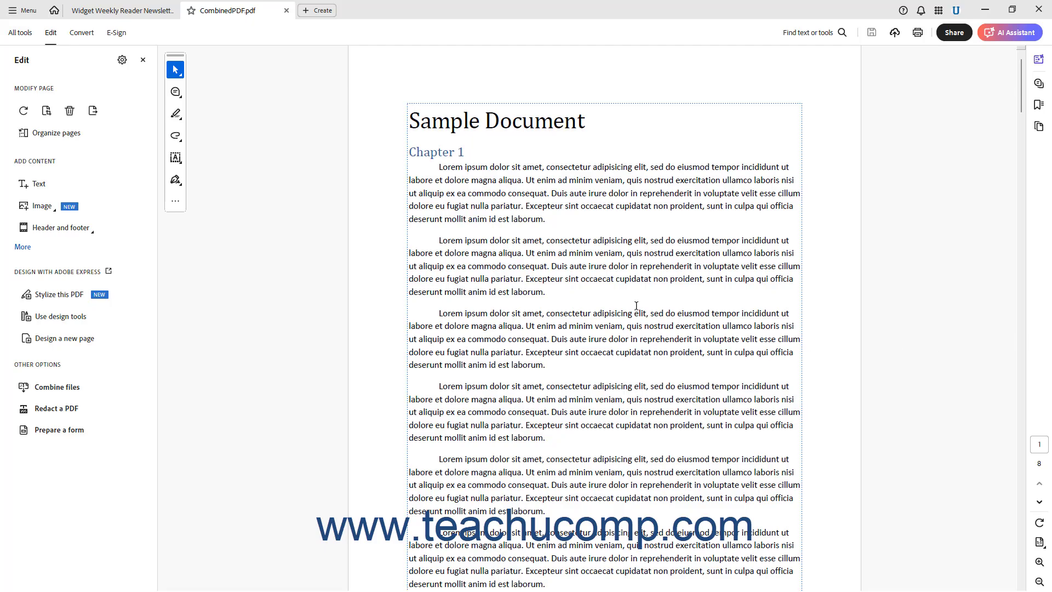